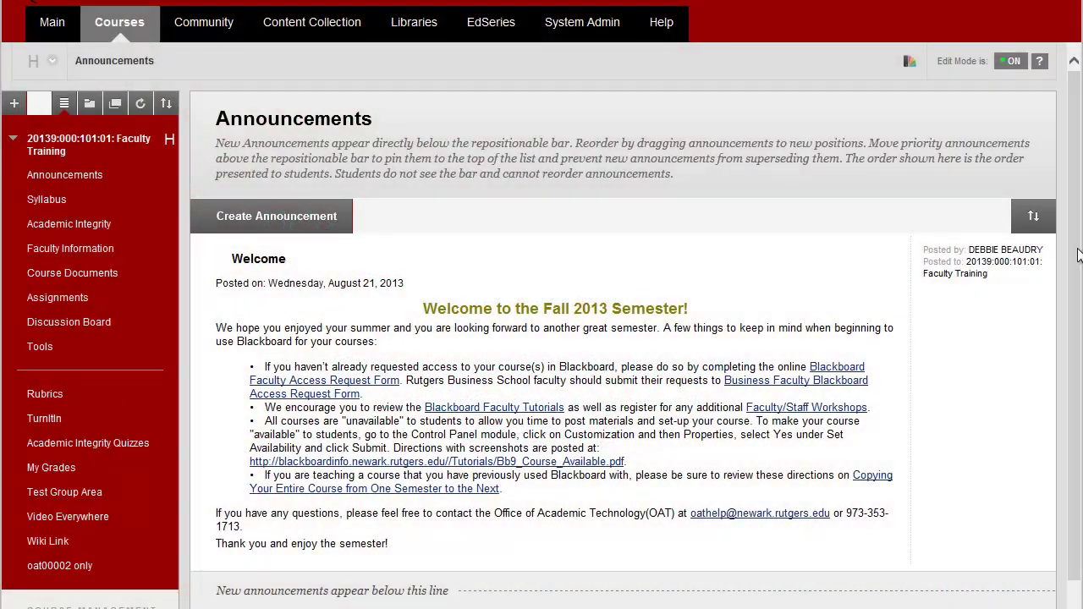
drag(1080, 255, 1079, 361)
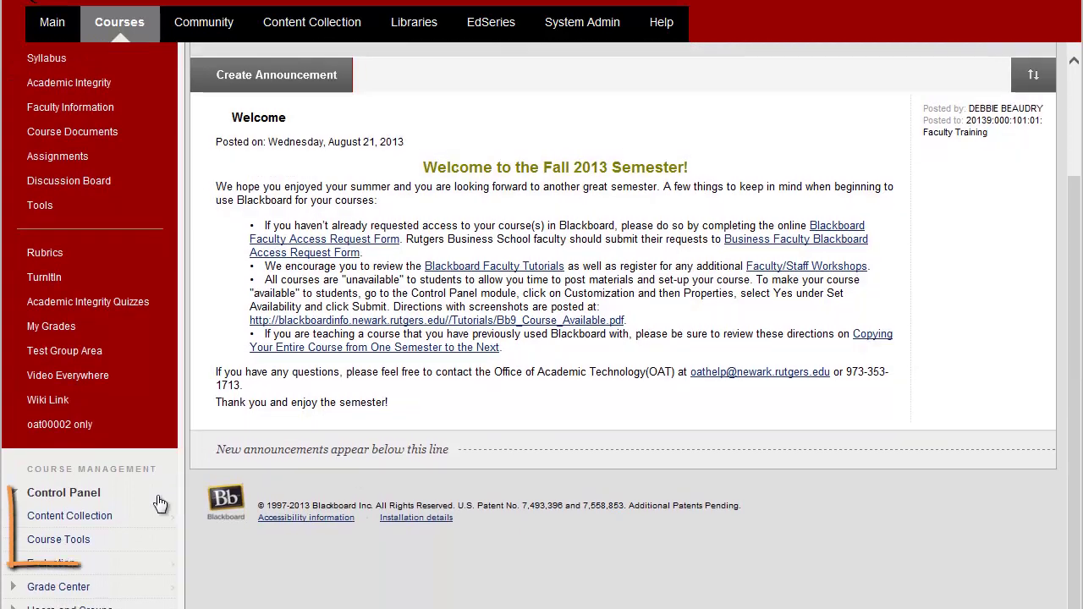
click(77, 525)
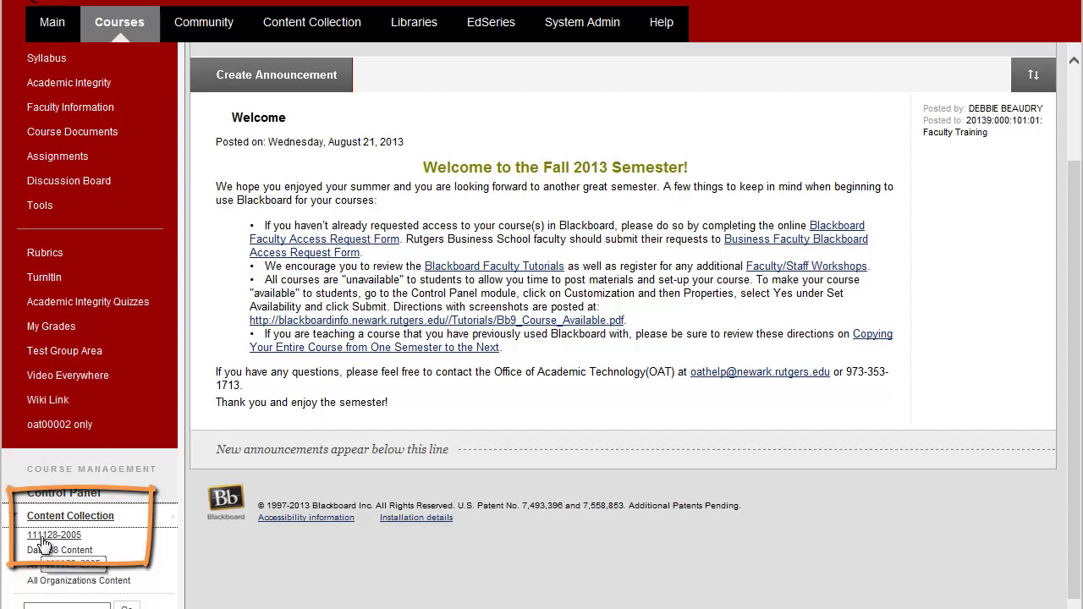
click(47, 536)
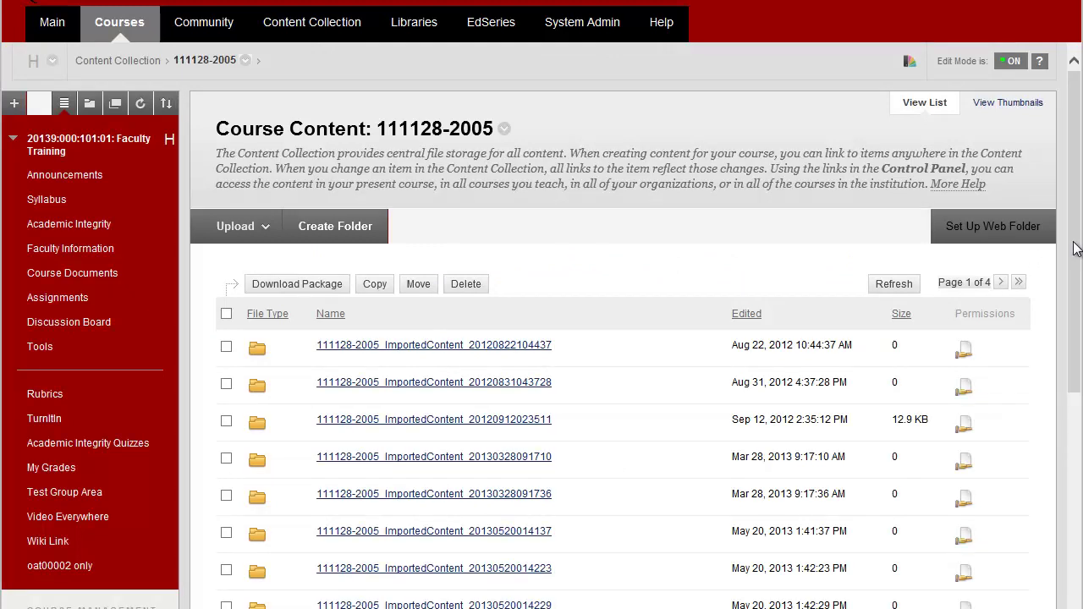
click(209, 233)
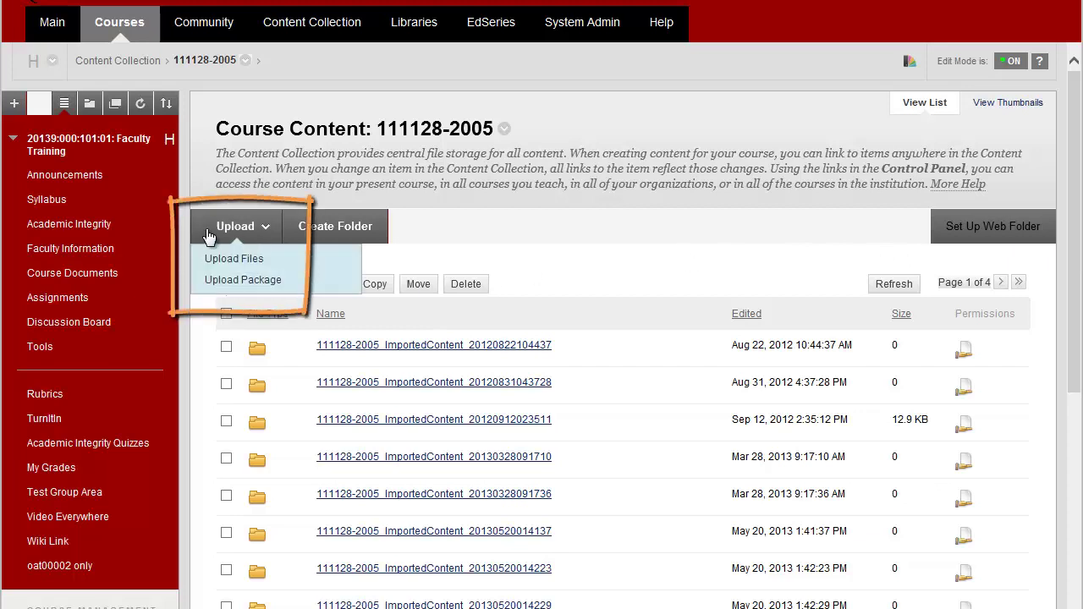
click(247, 262)
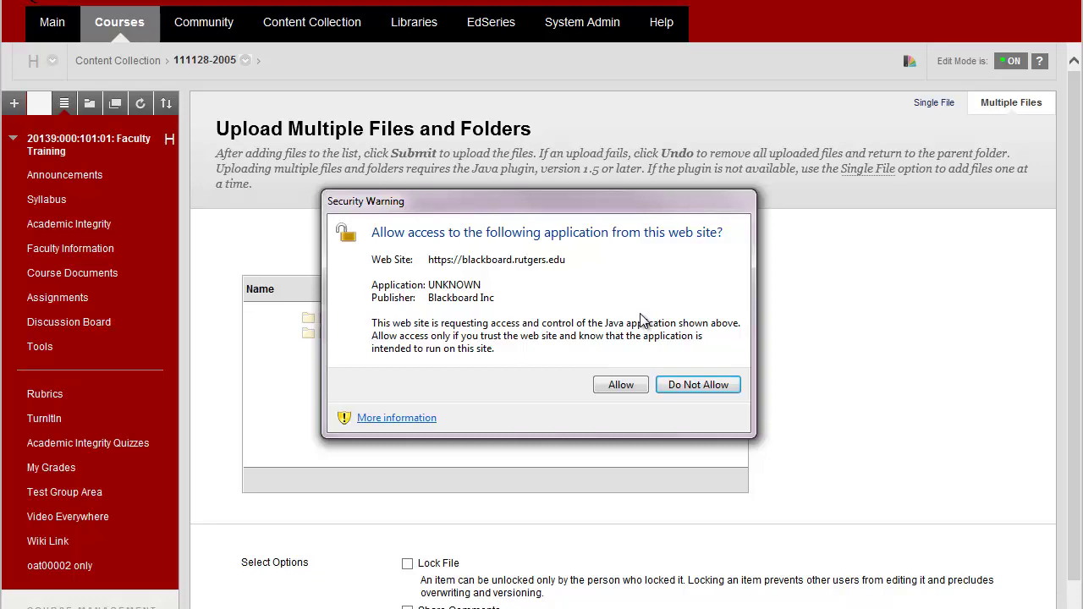
click(621, 385)
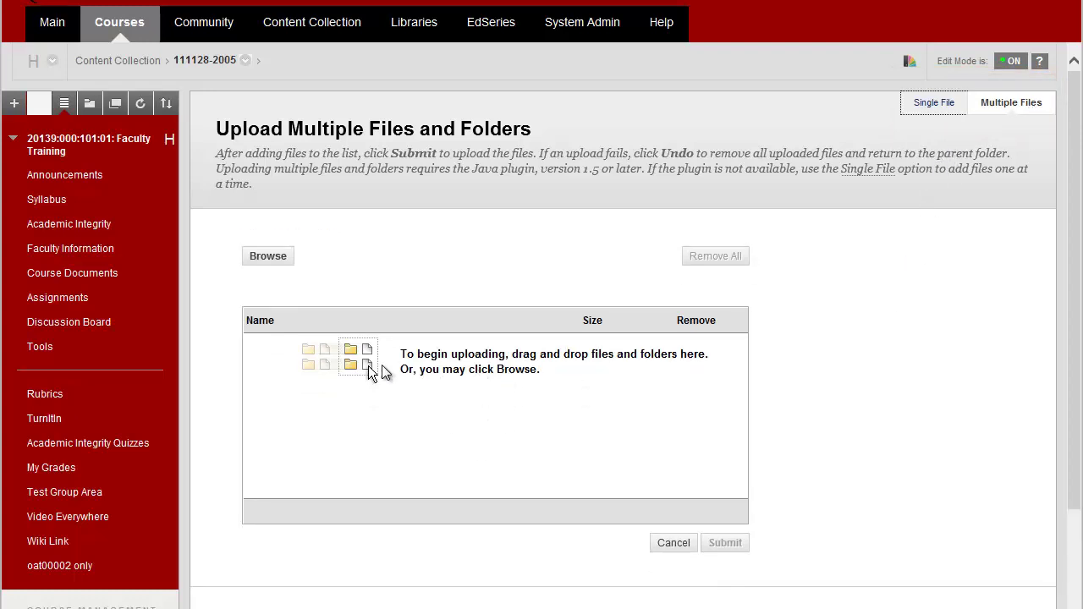
Browse into My Documents > Workshops and select Annoucement.docx through Getting Started in Blackboard.
click(274, 261)
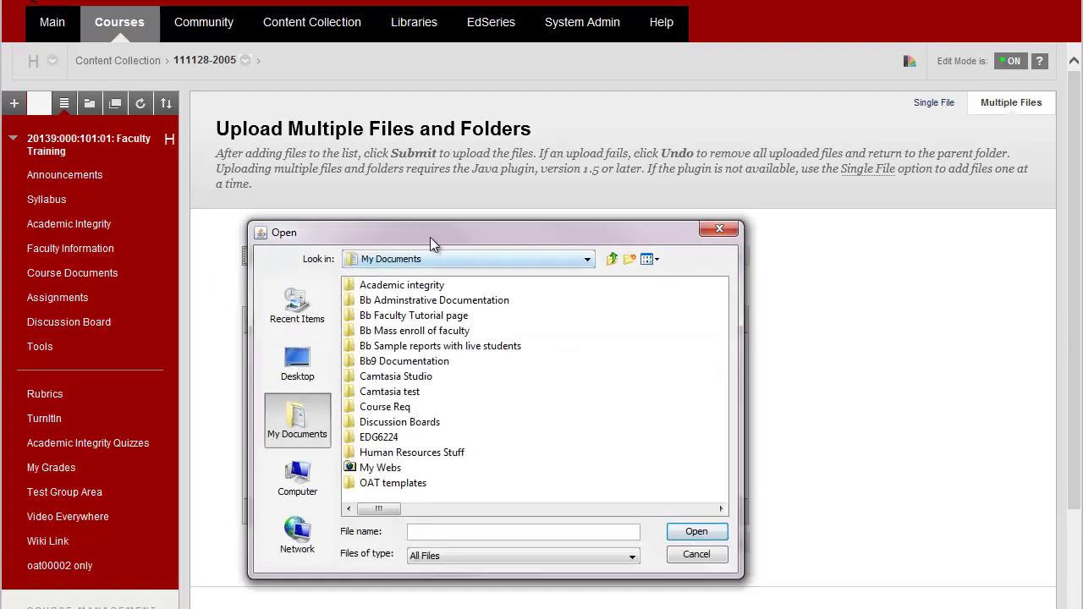
drag(443, 231, 655, 177)
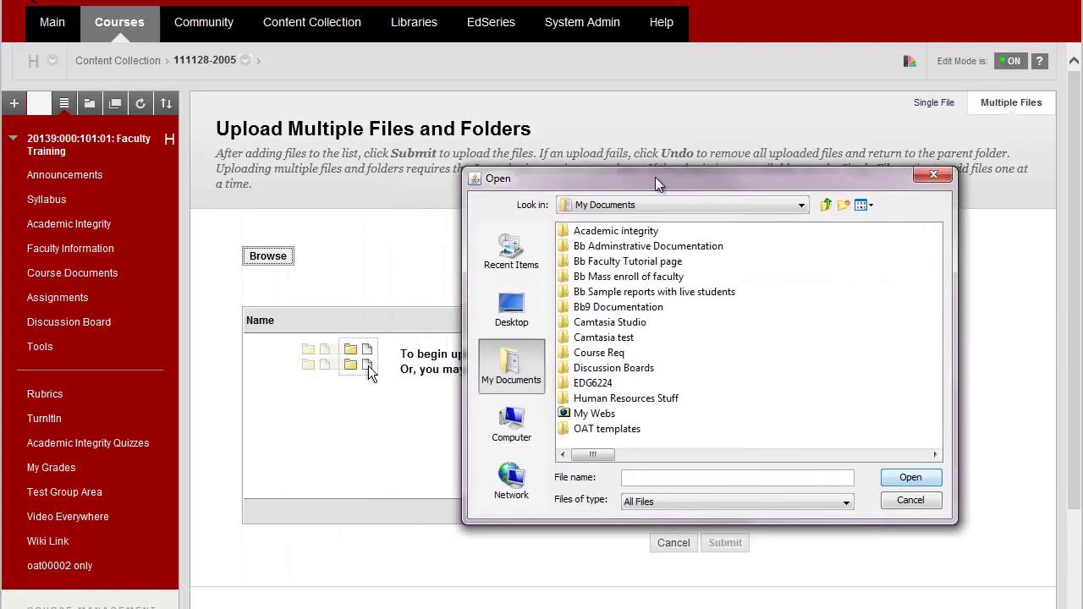
click(935, 455)
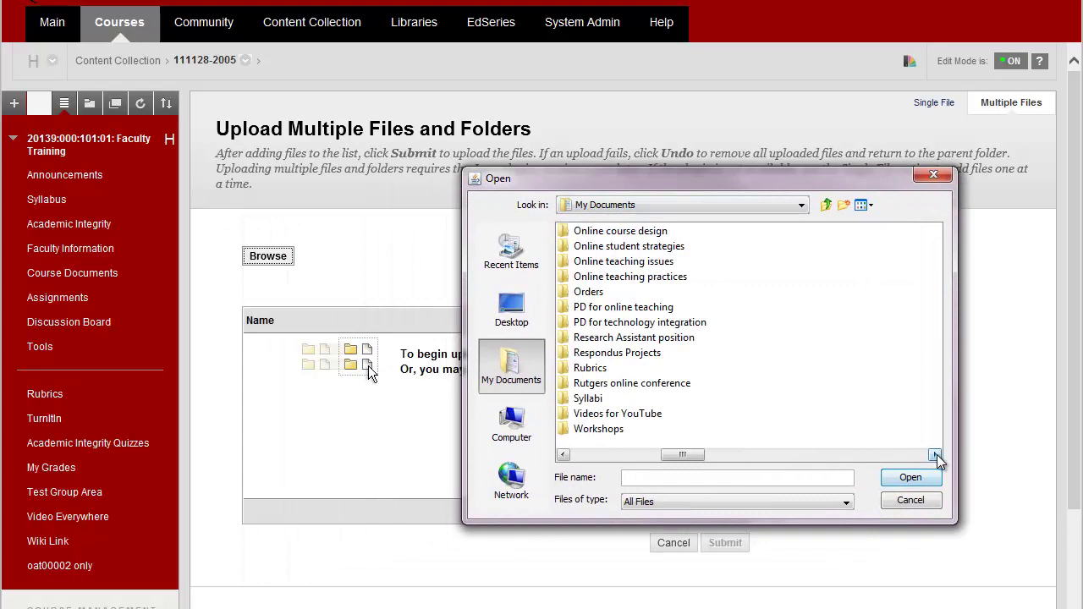
click(597, 430)
double_click(597, 430)
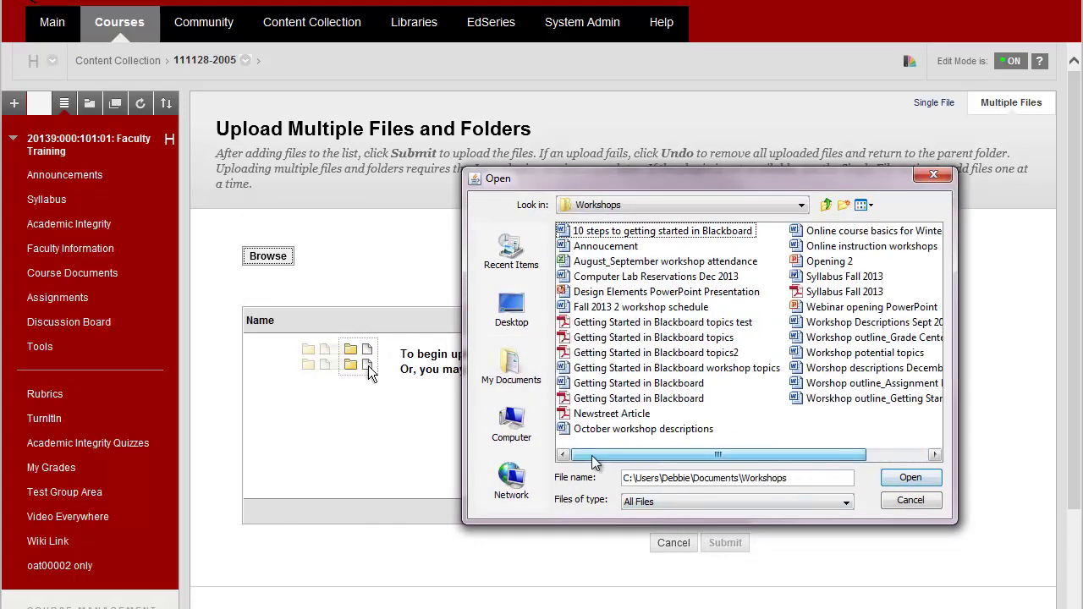
click(606, 246)
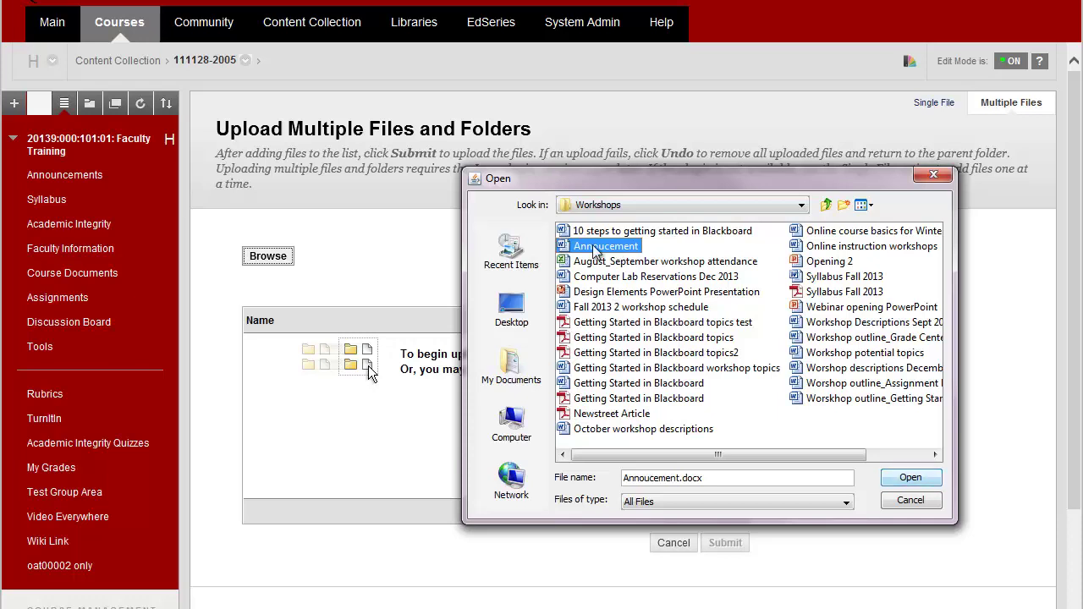
shift+click(632, 401)
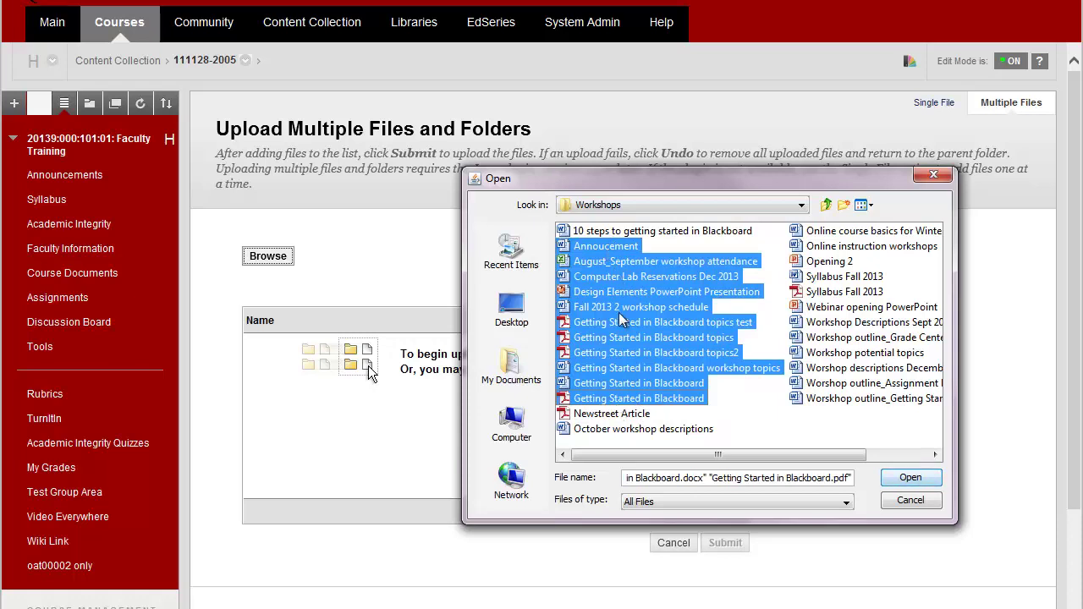
Queue Annoucement.docx, Getting Started…pdf, Newstreet Article.pdf and Syllabus Fall 2013.pdf (704.7 KB total).
click(627, 264)
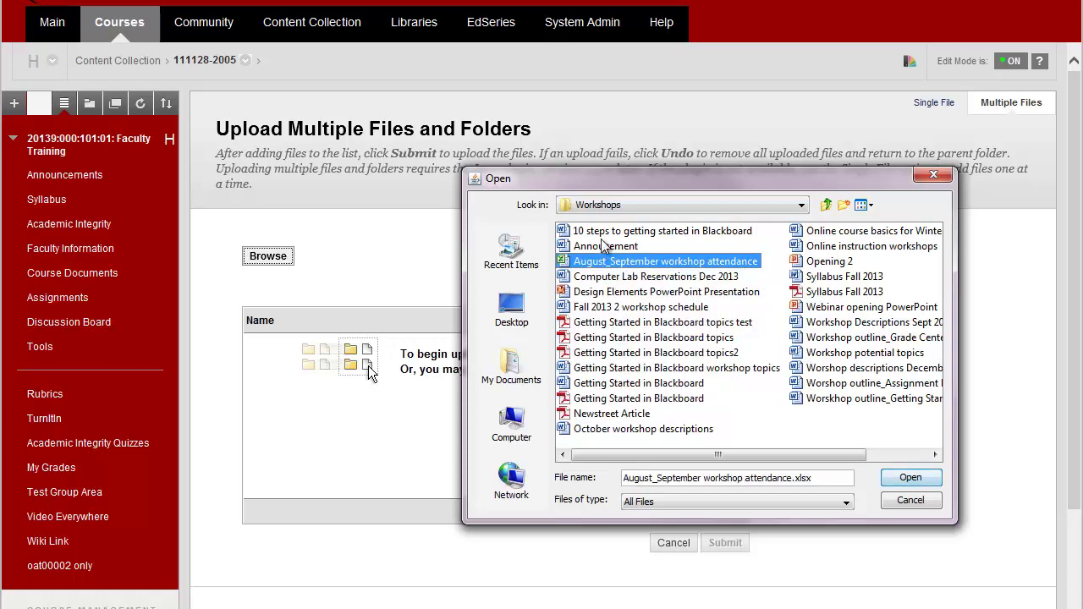
click(604, 245)
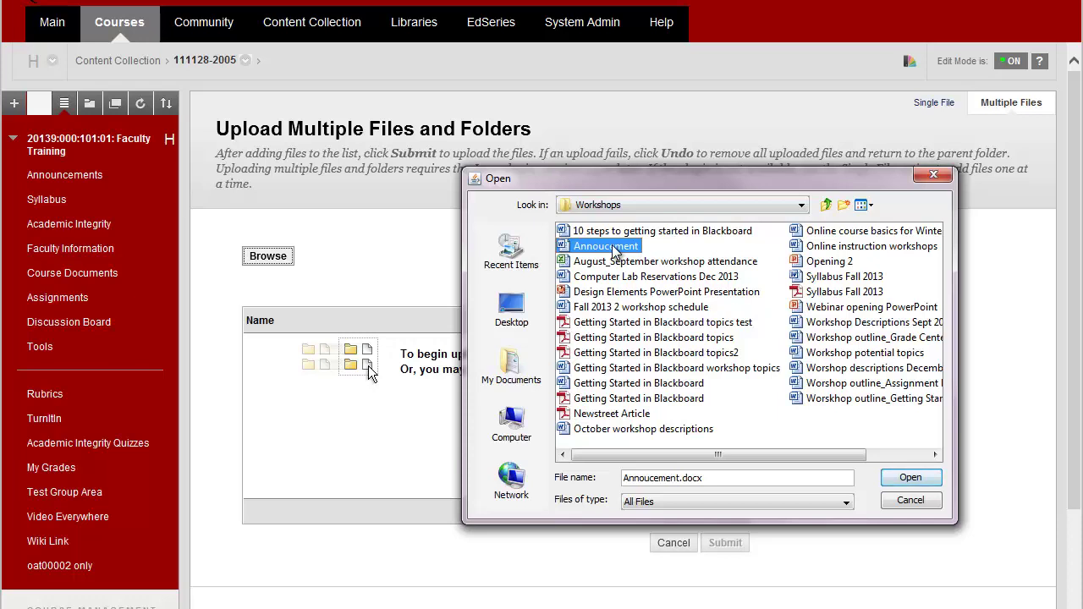
ctrl+click(643, 326)
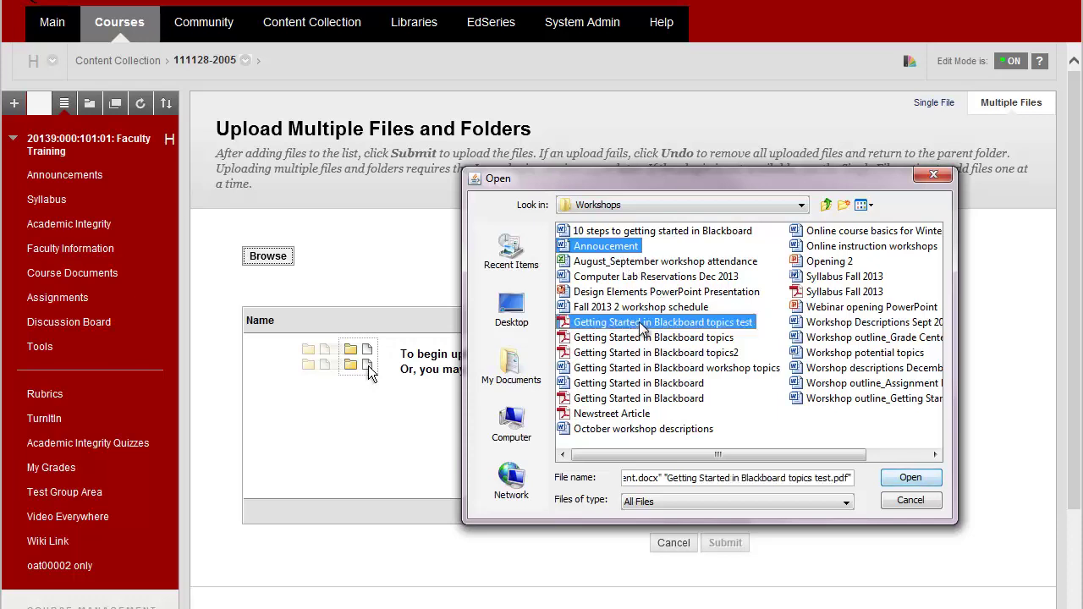
ctrl+click(619, 414)
ctrl+click(836, 293)
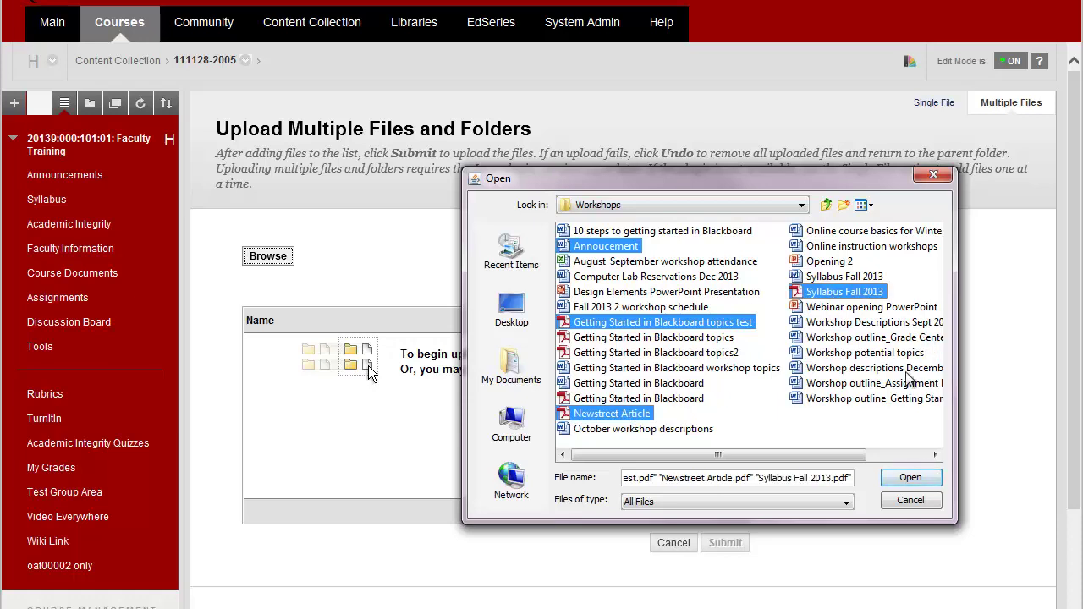
click(920, 480)
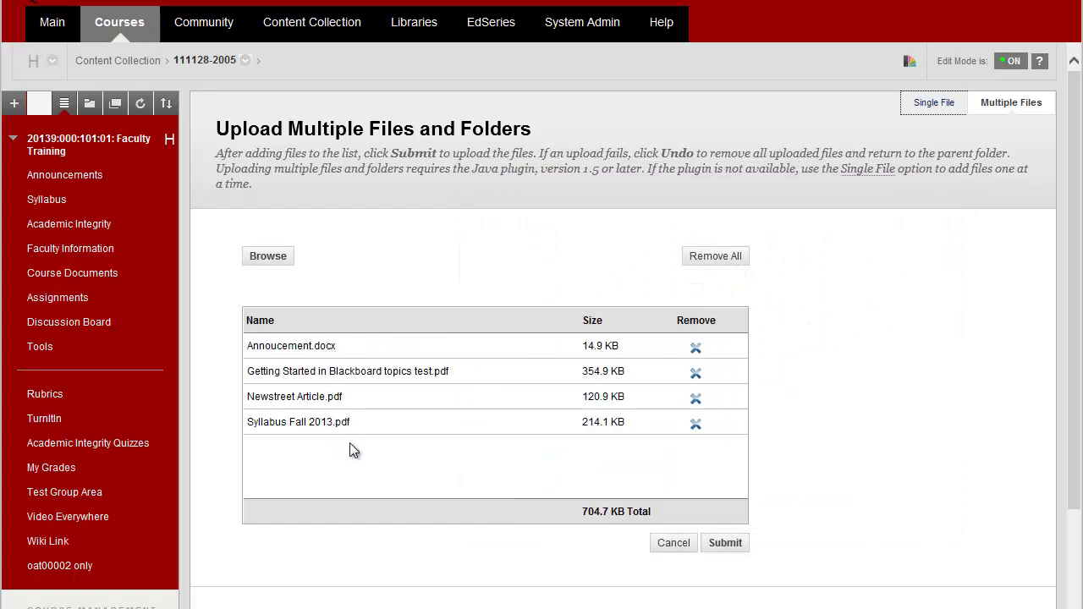
click(725, 543)
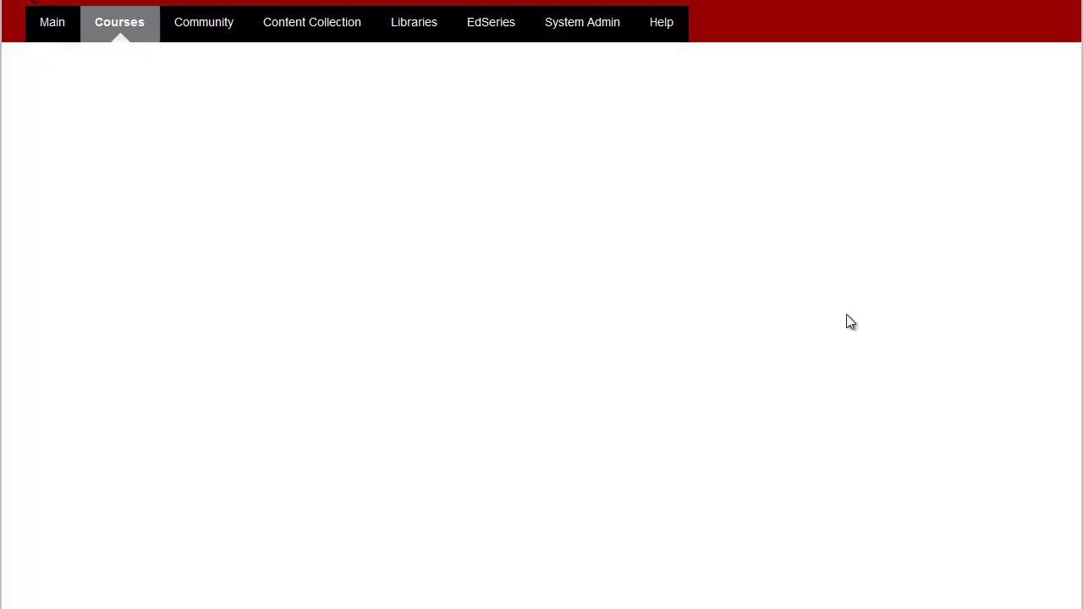
scroll(988, 260, down, 5)
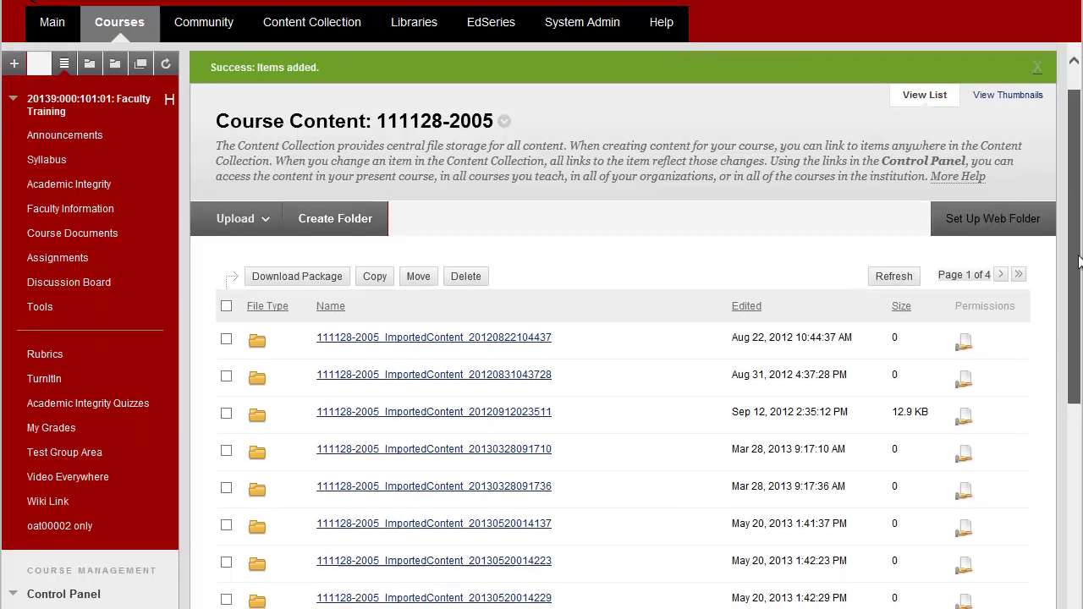
scroll(626, 325, down, 2)
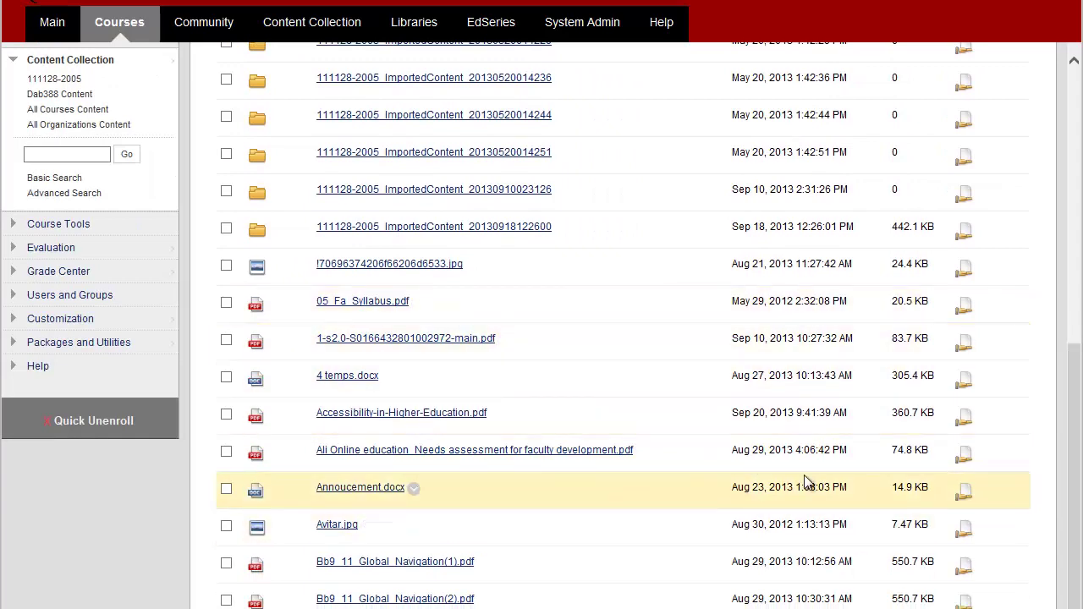
drag(1079, 432, 1074, 168)
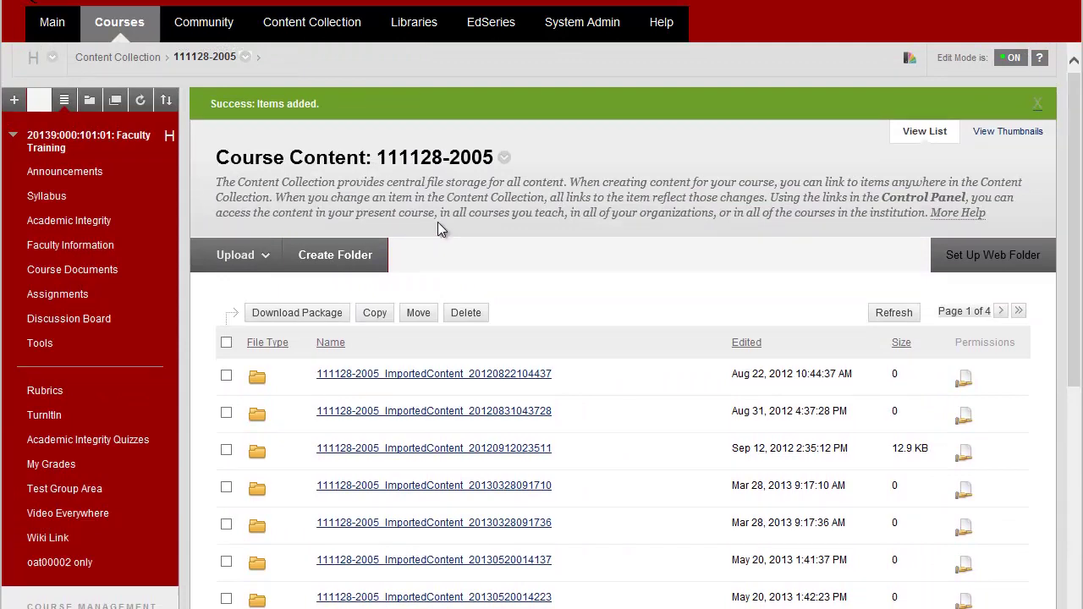
In Course Documents, create a new Item named 'Reading for Week 2' and begin its text body.
click(51, 275)
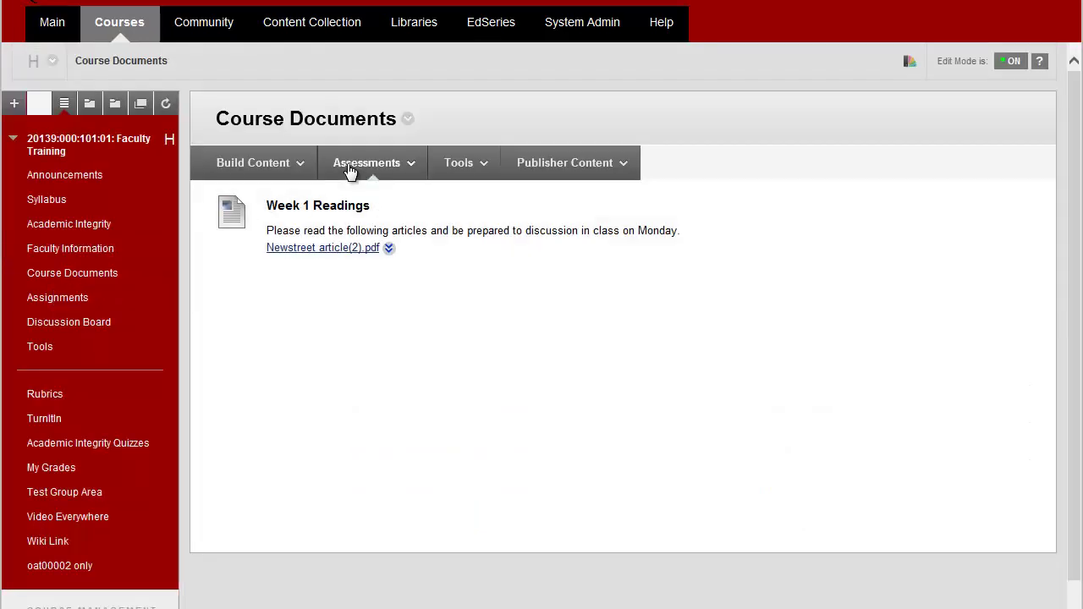
click(300, 166)
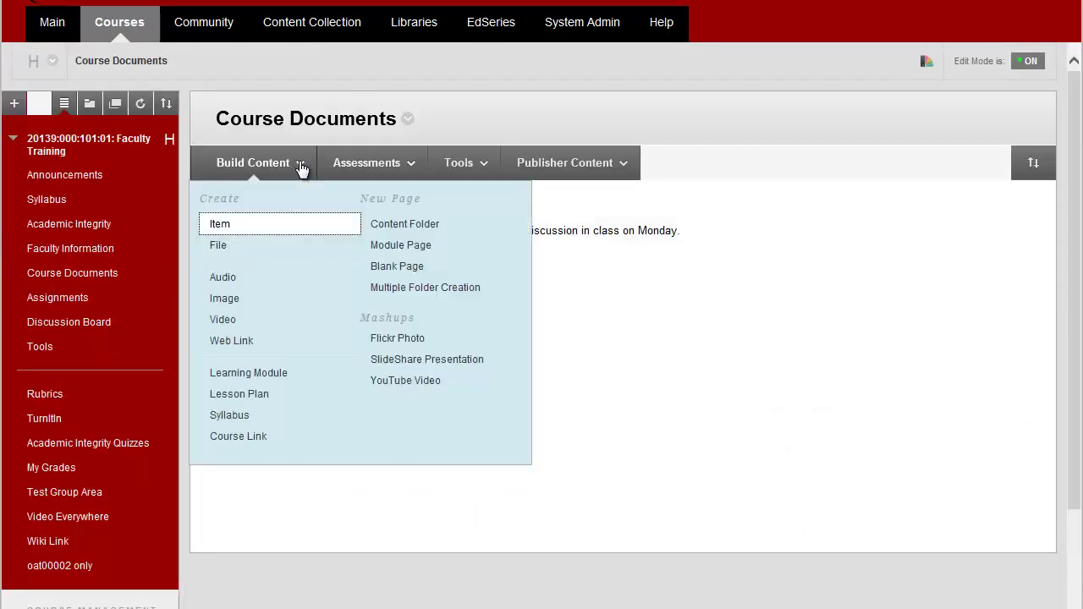
click(225, 228)
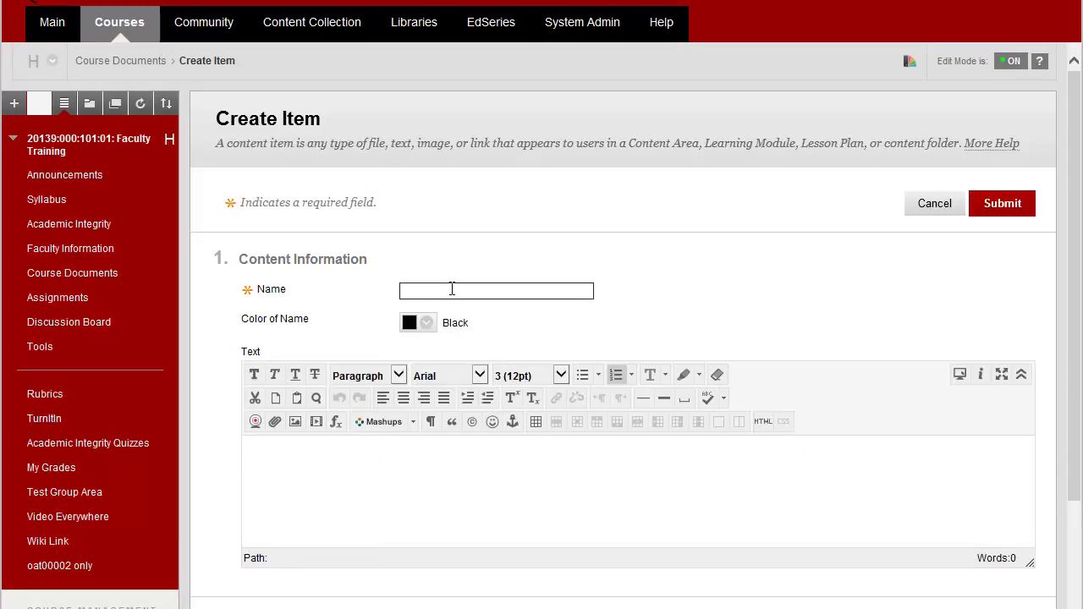
text(Reading for Week 2)
click(296, 455)
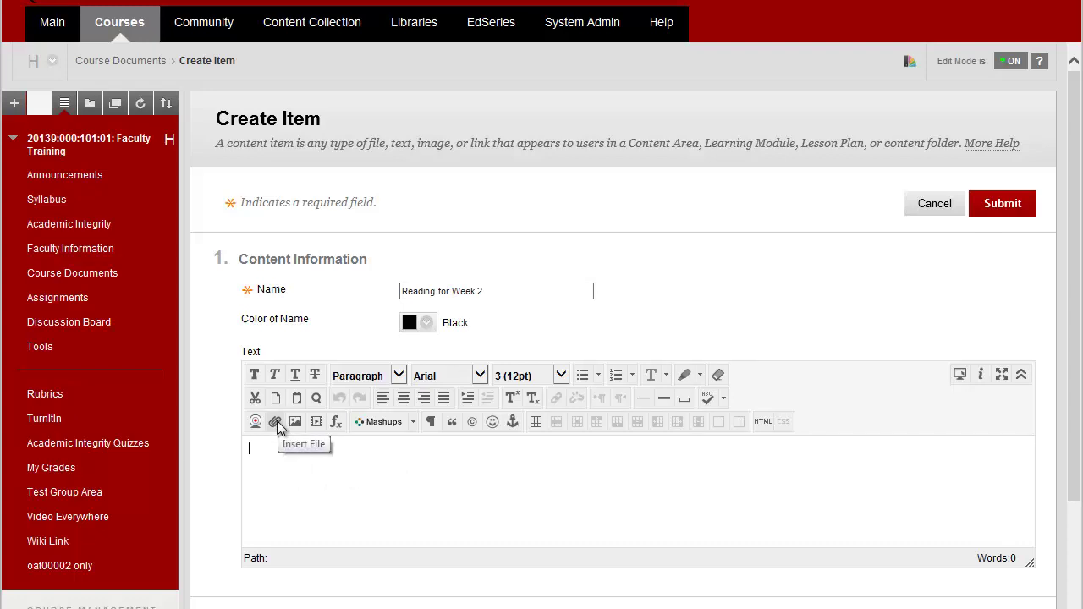
Attach Ali Online education_Needs assessment for faculty development.pdf from the Content Collection as a file link.
click(276, 423)
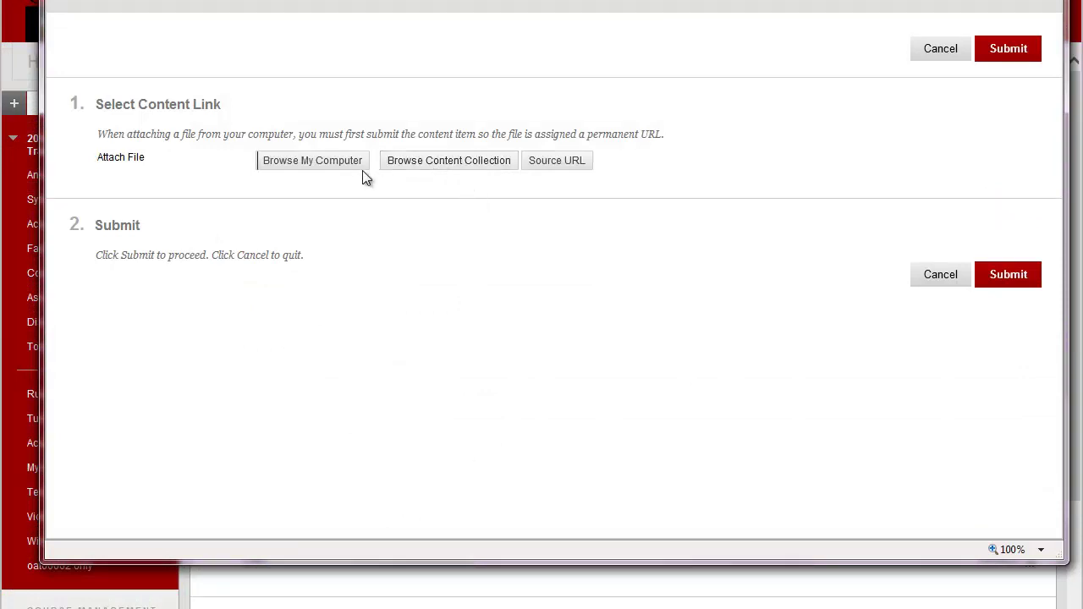
click(454, 161)
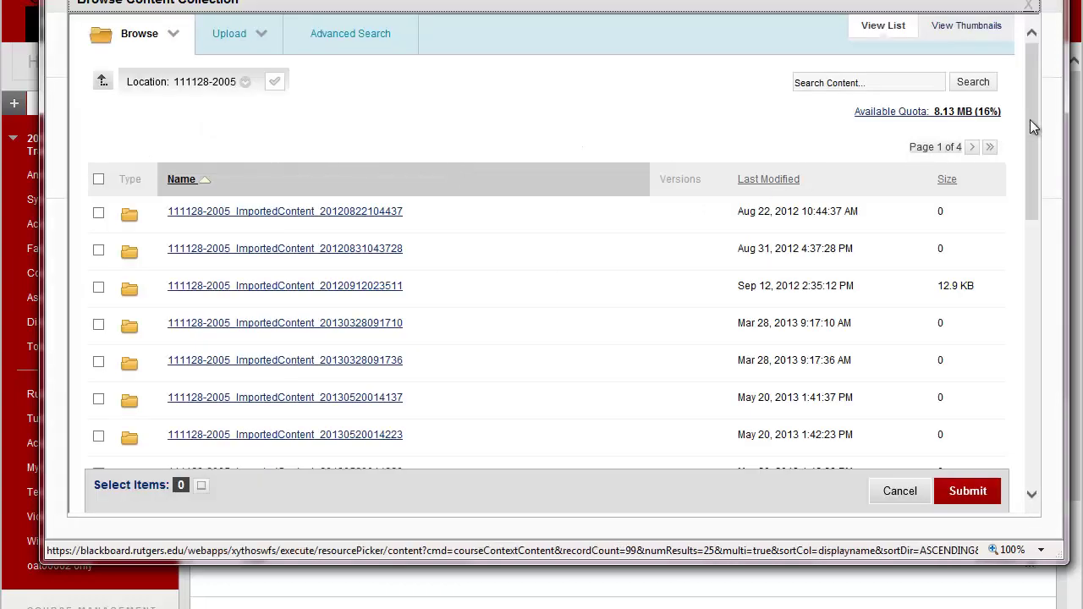
drag(1029, 120, 1038, 315)
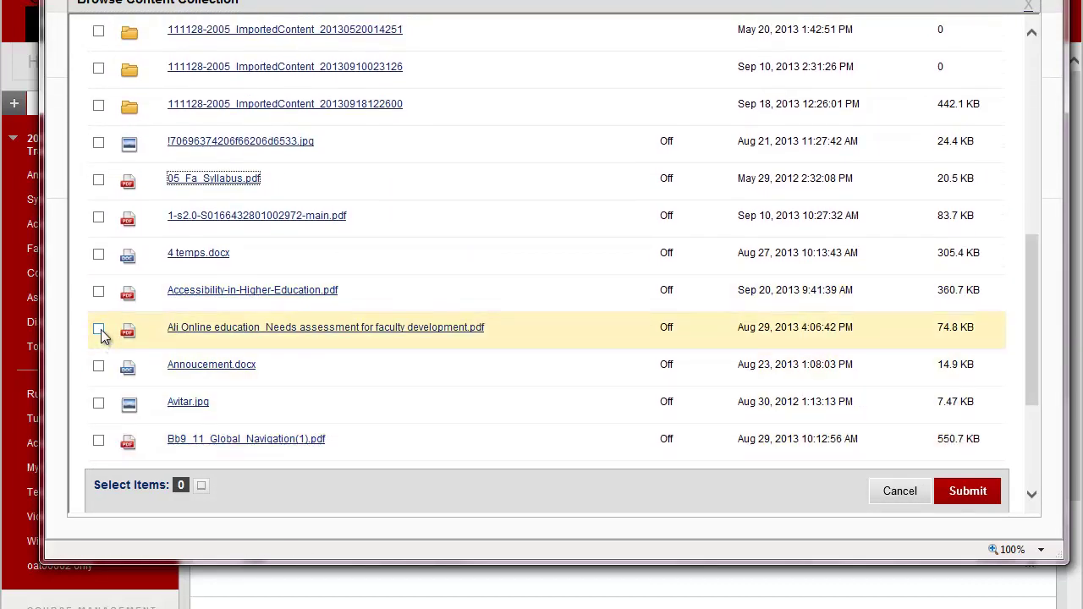
click(99, 329)
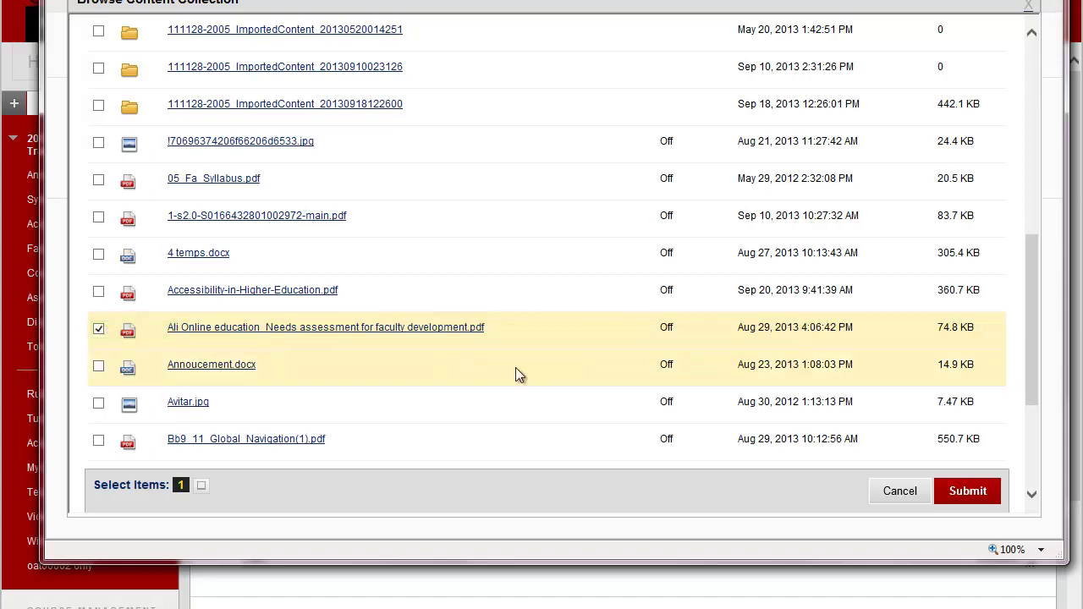
click(968, 492)
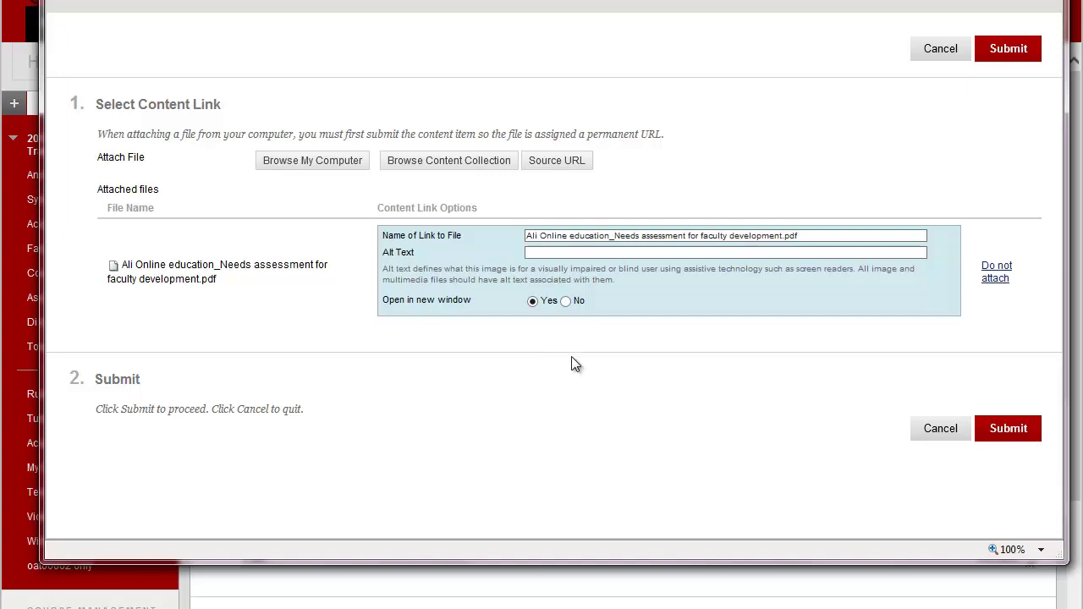
Insert the PDF link into the item text and save the 'Reading for Week 2' item.
click(1021, 429)
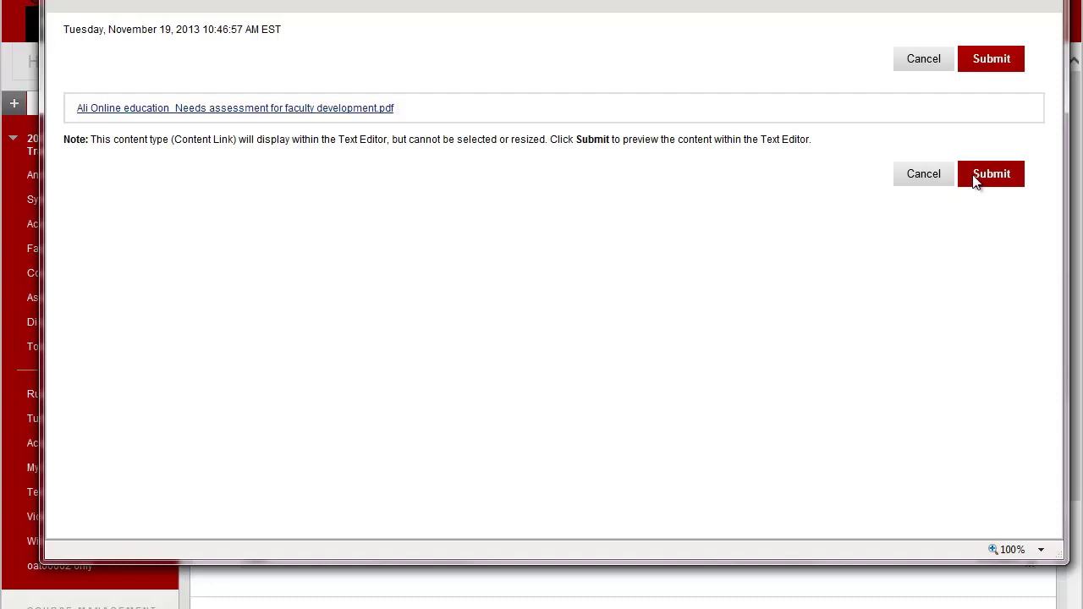
click(979, 178)
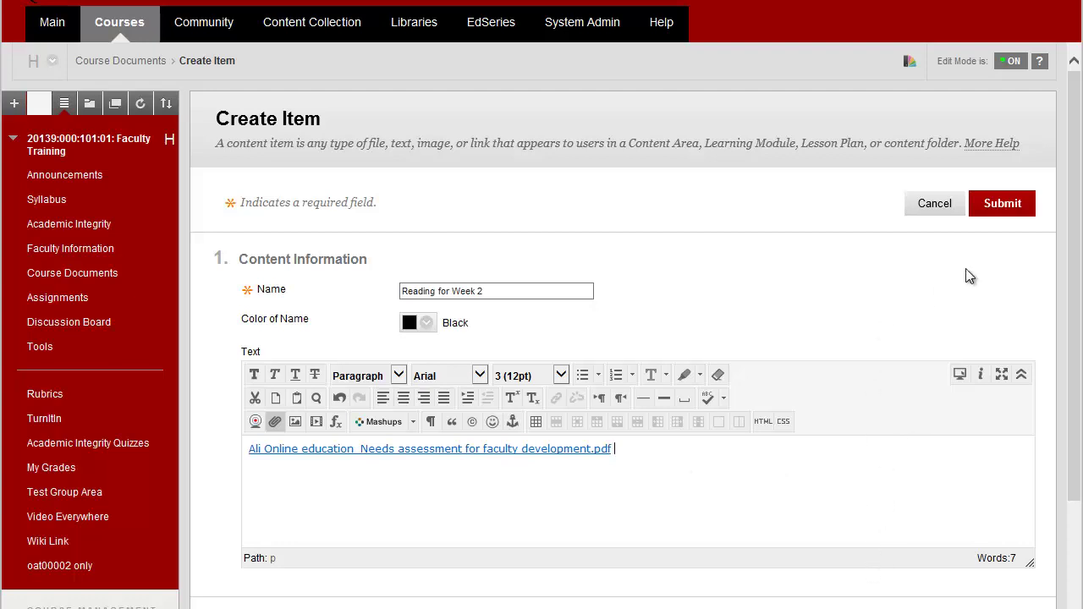
click(1003, 204)
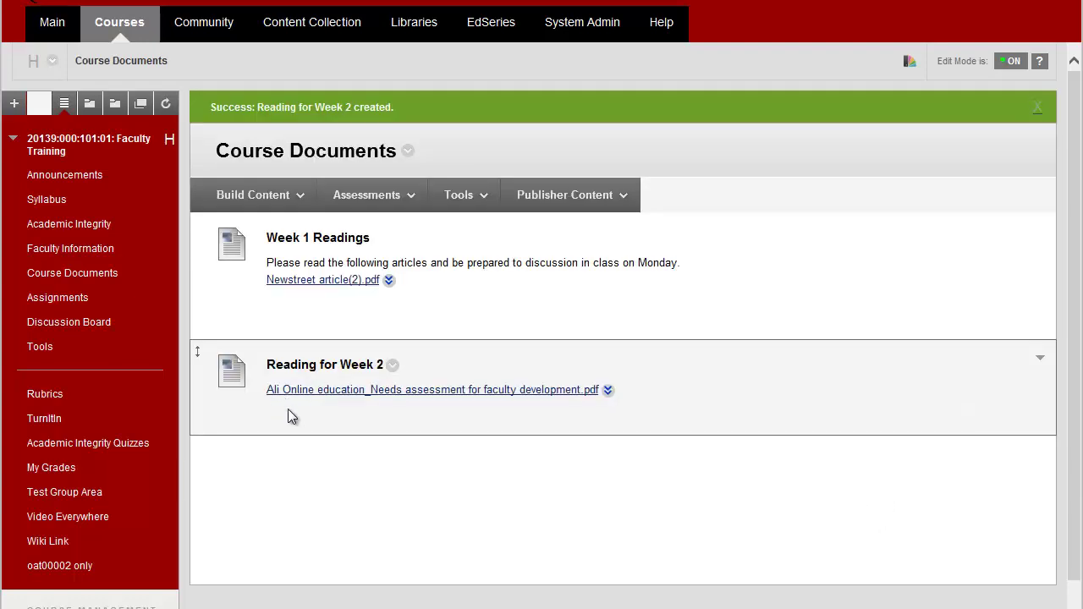